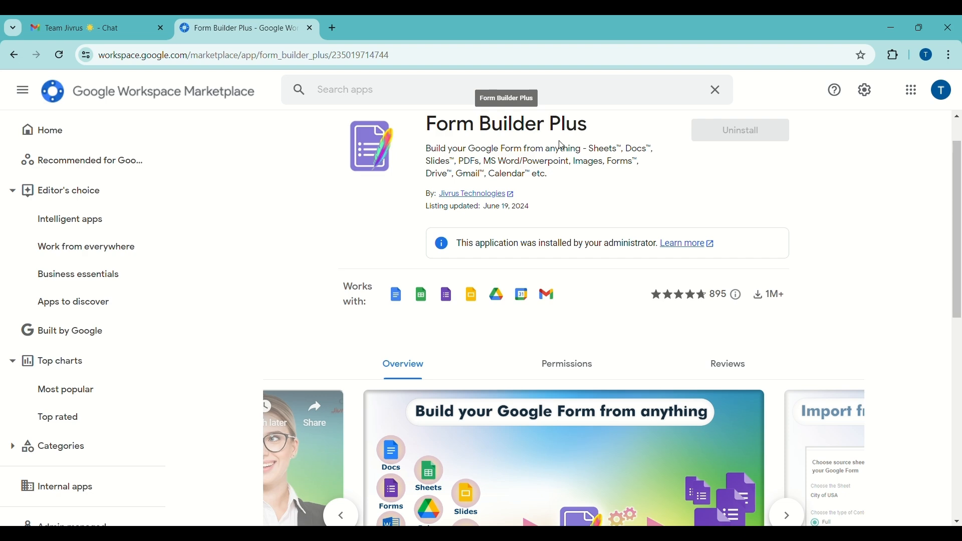
Step: Close the marketplace page, launch the Form Builder Plus add-on in Gmail, and open the "Gmail Examine" email
key(ctrl+w)
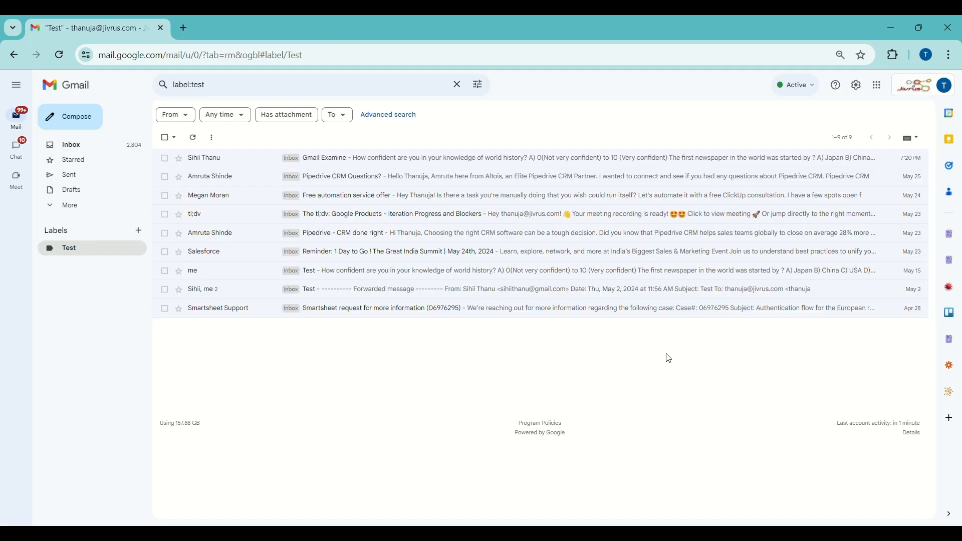
click(950, 341)
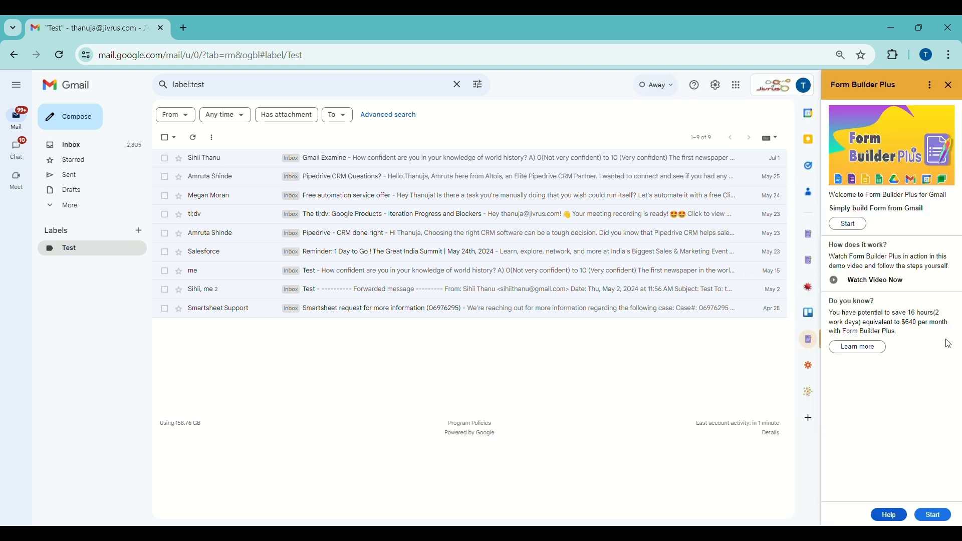
click(523, 169)
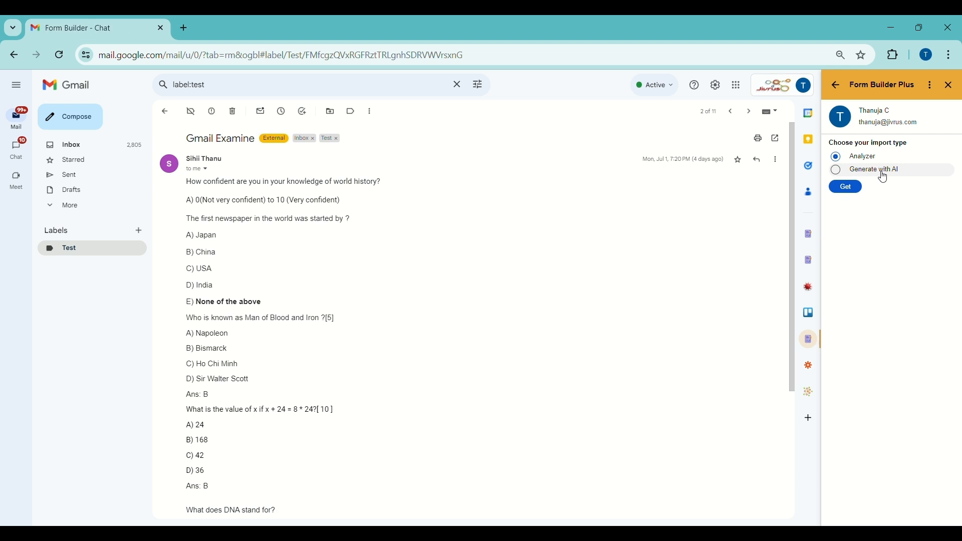
Step: Extract the email's questions with the Analyzer import type and expand the full question list
click(852, 190)
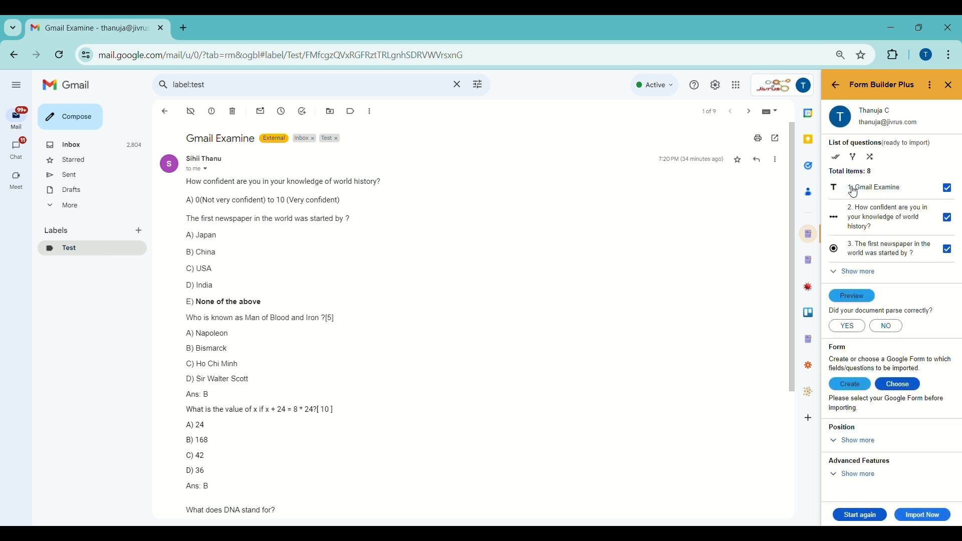
click(856, 272)
scroll(860, 281, down, 1)
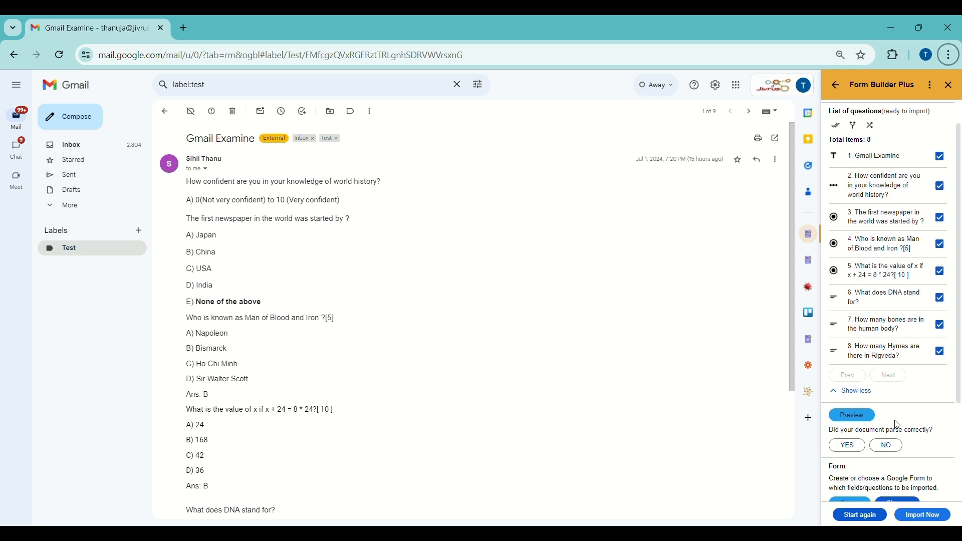
Step: Preview the form built from the email, review every question and its correct answers, and confirm the changes
click(868, 424)
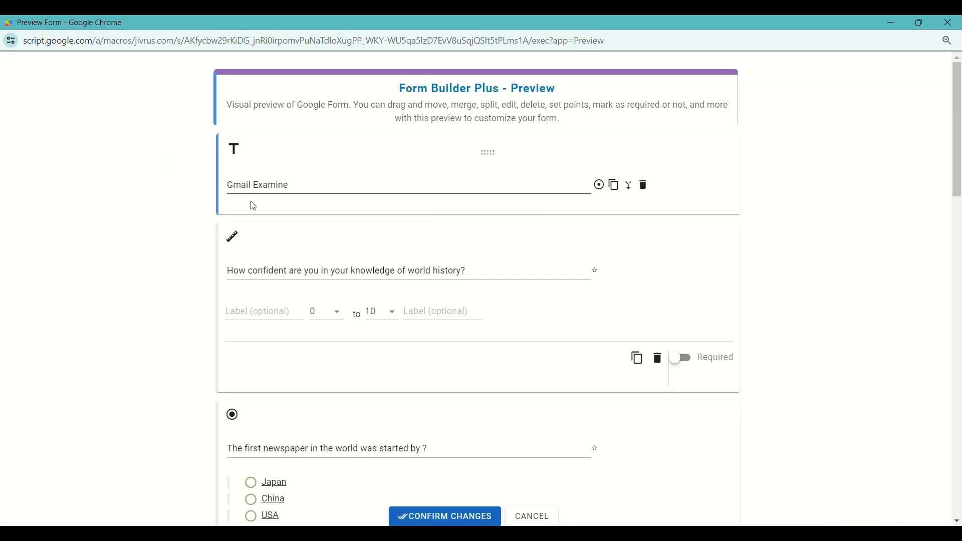
scroll(281, 279, down, 4)
scroll(271, 321, down, 3)
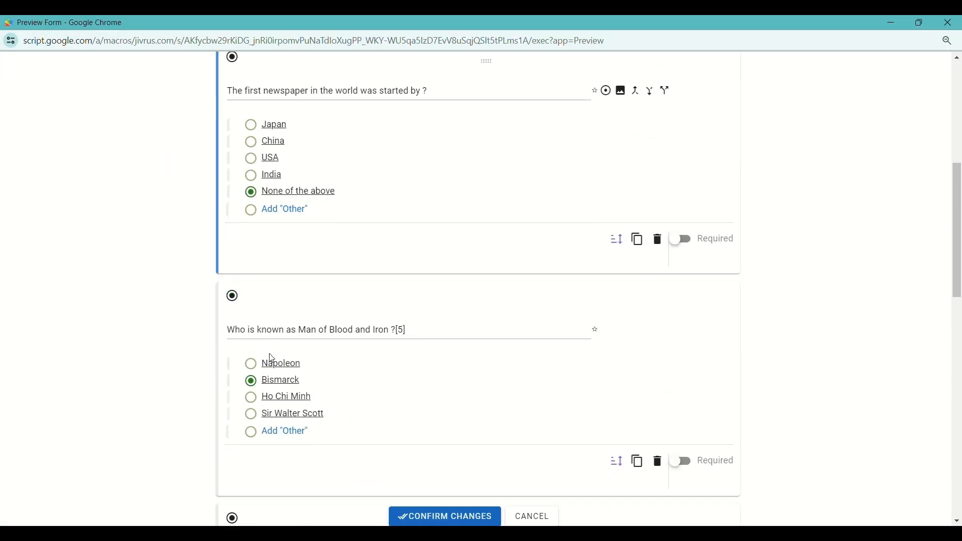
scroll(272, 359, down, 4)
scroll(344, 398, down, 3)
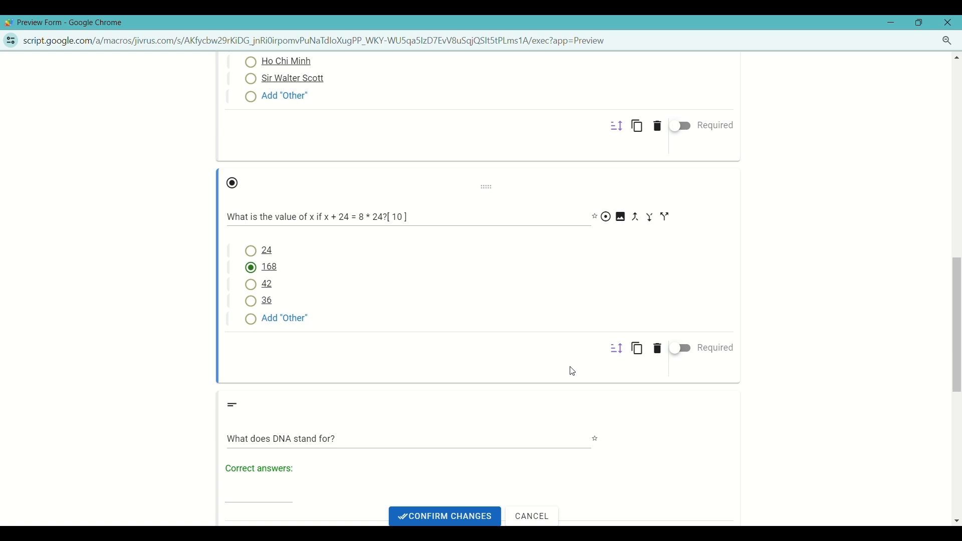
scroll(574, 372, down, 1)
scroll(573, 371, down, 5)
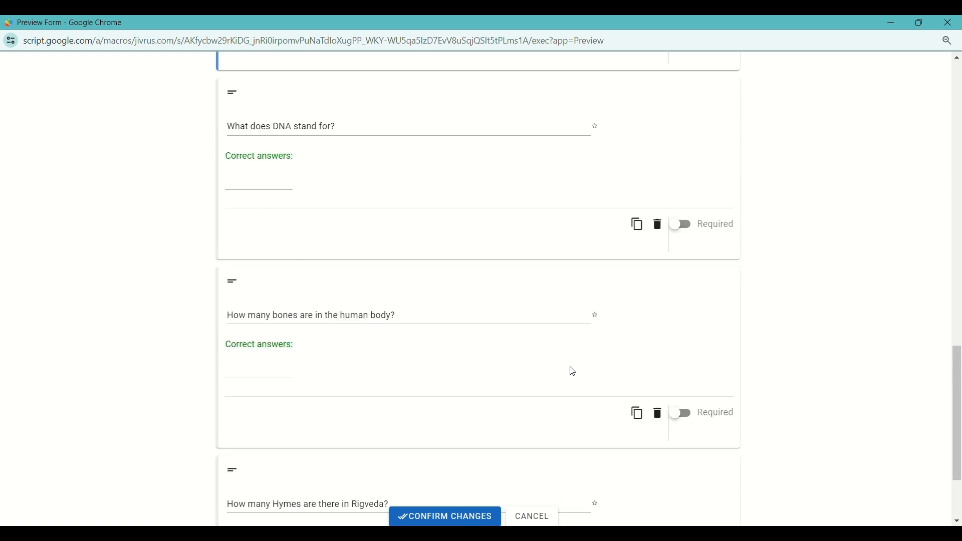
scroll(574, 372, down, 1)
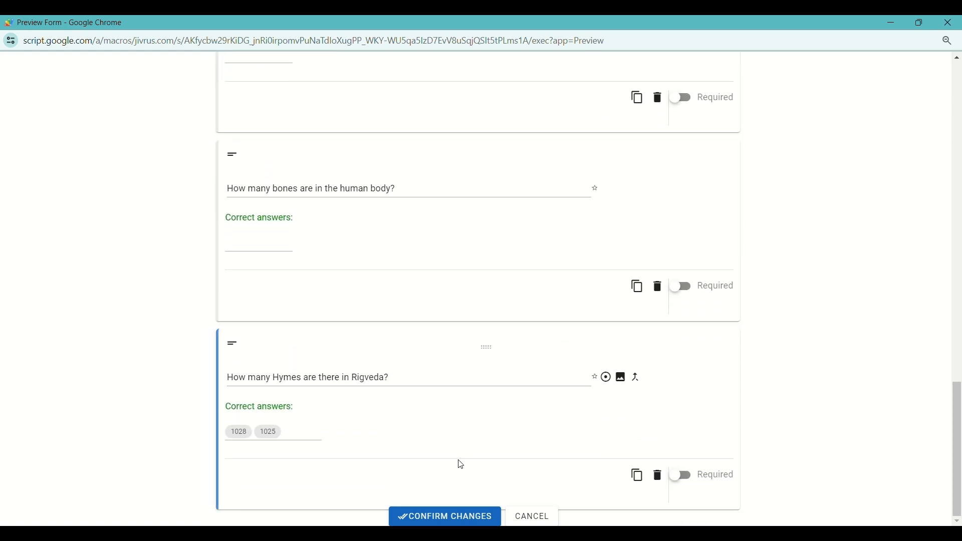
click(465, 522)
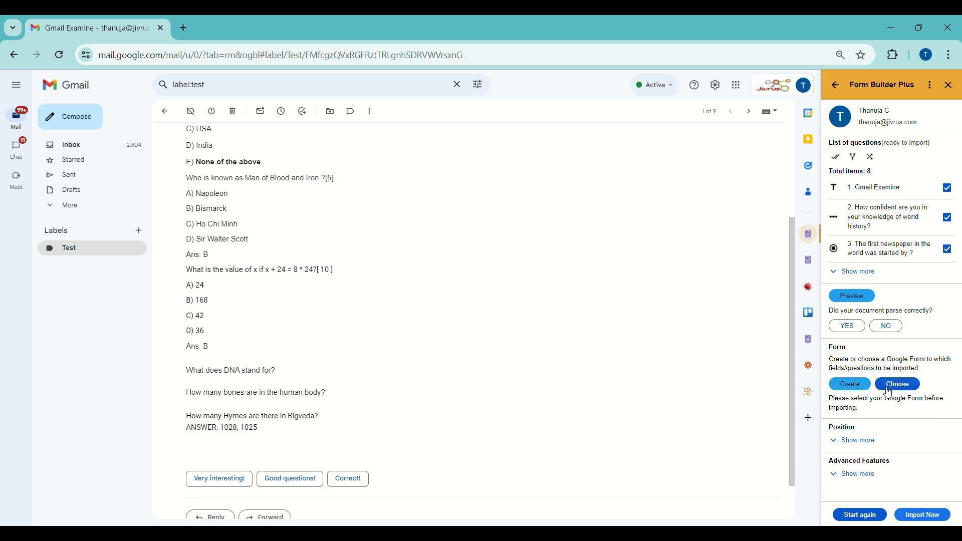
Step: Create a new Google Form named "Gmail - Examine" and import the extracted questions into it
click(853, 387)
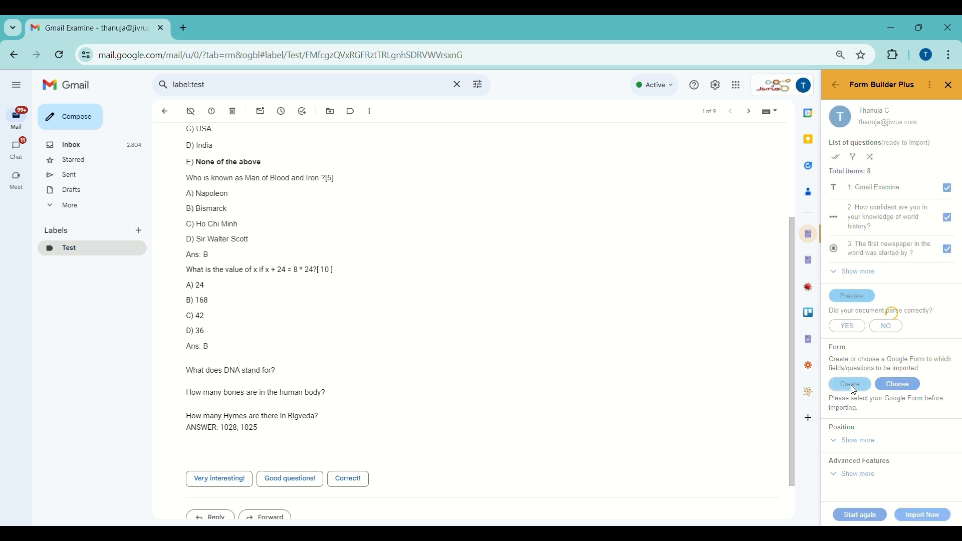
triple_click(878, 126)
text(Gmail - Examine)
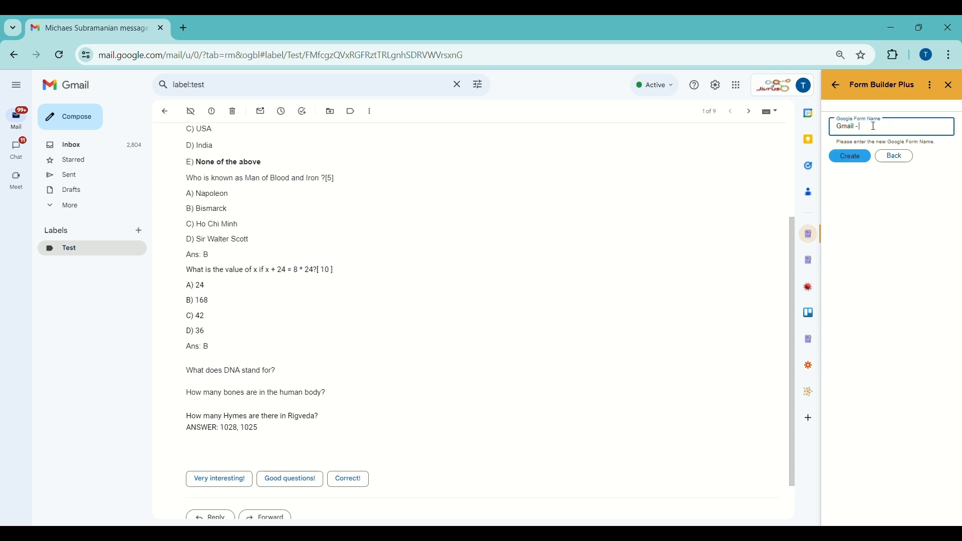
click(851, 155)
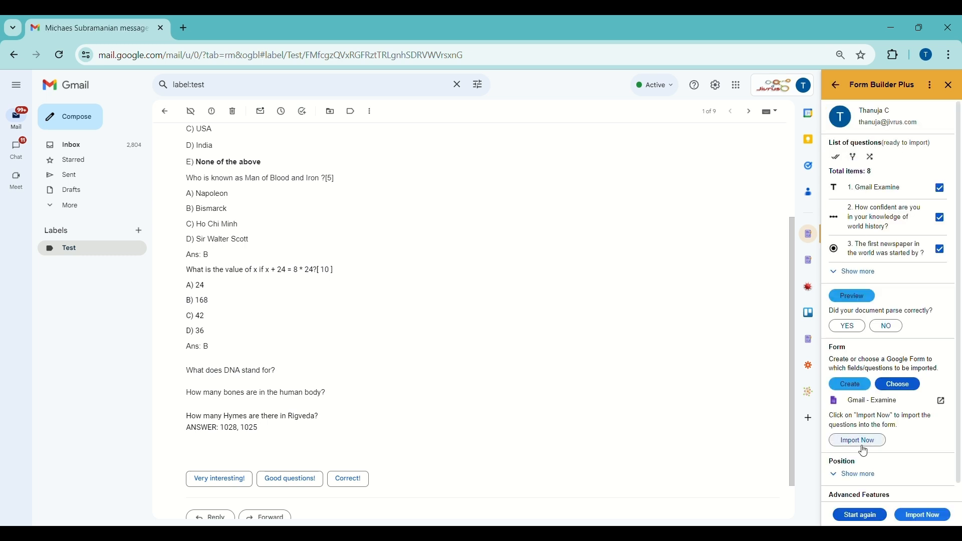
click(859, 442)
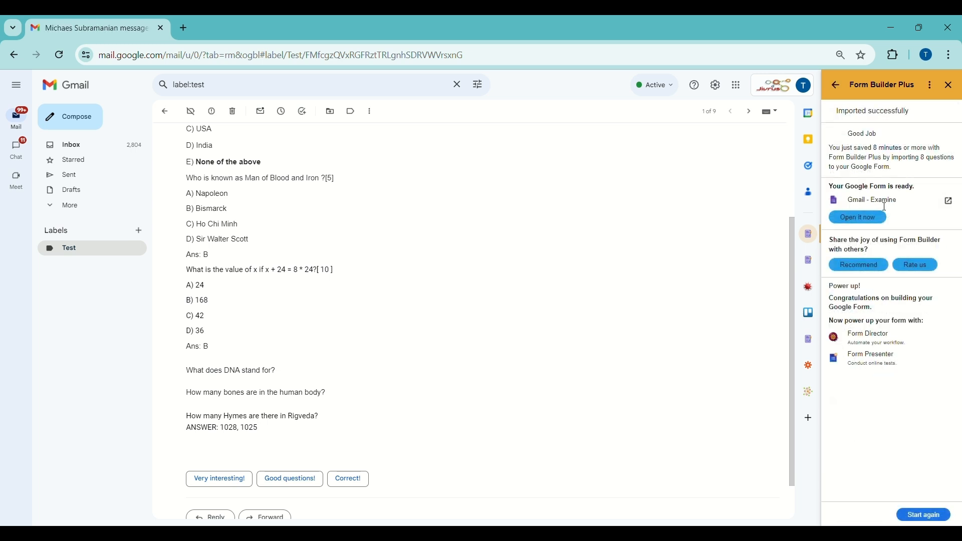
Step: Open the finished Google Form, review its imported questions from the scale question to the last short answer, and close it
click(859, 219)
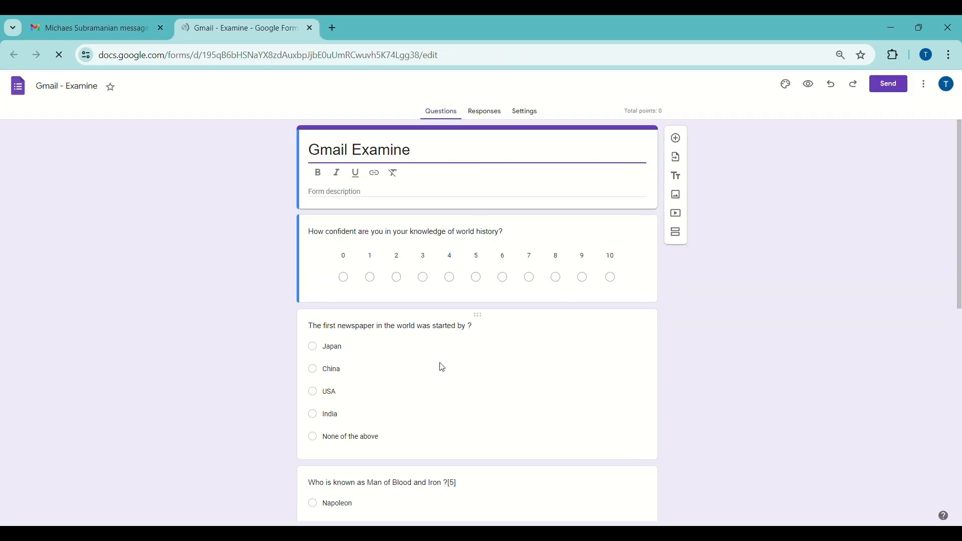
scroll(441, 366, down, 7)
click(407, 334)
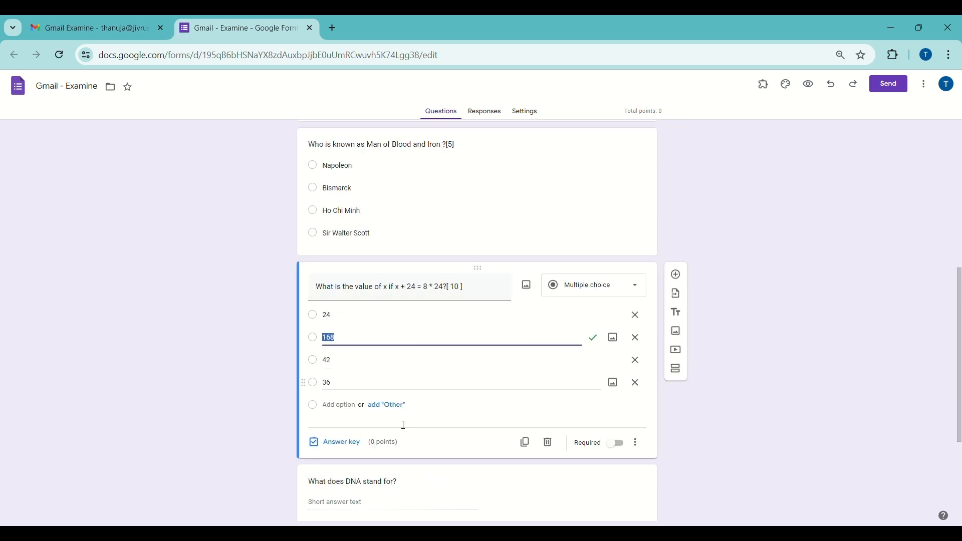
scroll(403, 425, down, 3)
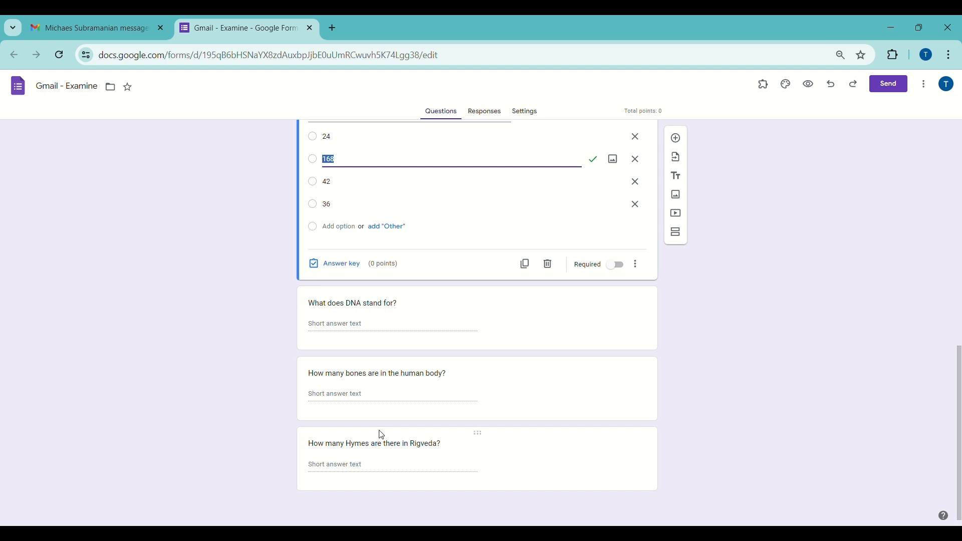
click(243, 380)
scroll(426, 299, up, 5)
scroll(426, 299, up, 5)
click(423, 299)
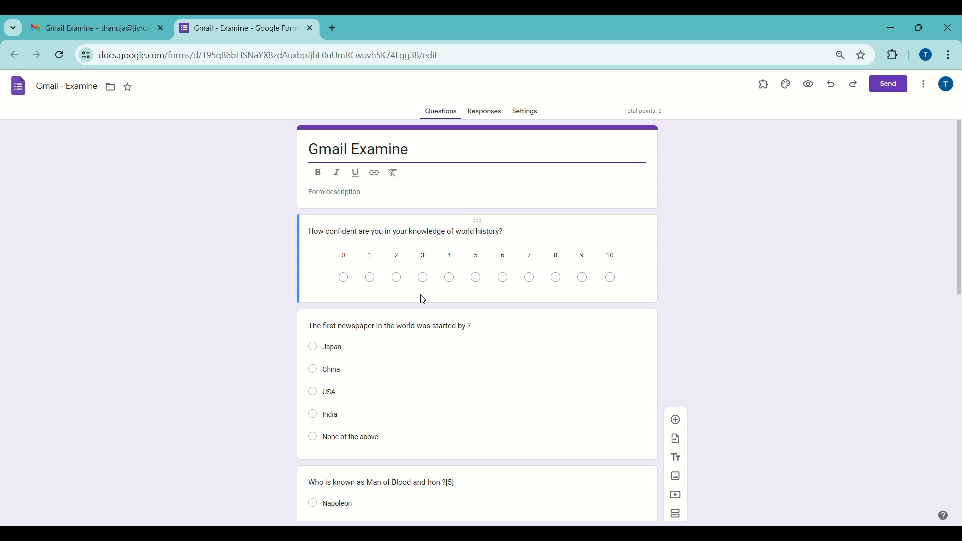
key(ctrl+w)
Step: Restart Form Builder Plus on the email "The Exciting Landscape of T20 Cricket in 2024" with the Generate with AI import type
click(866, 516)
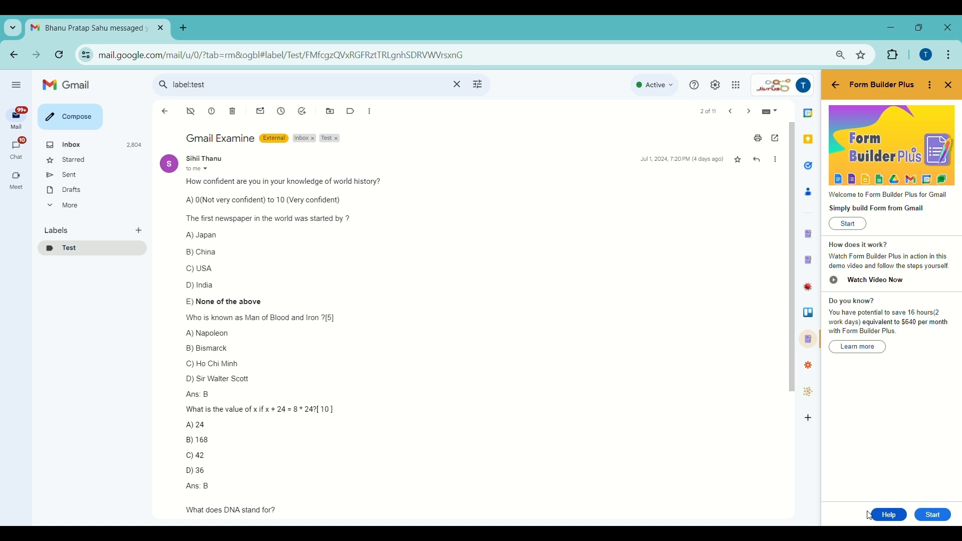
click(168, 117)
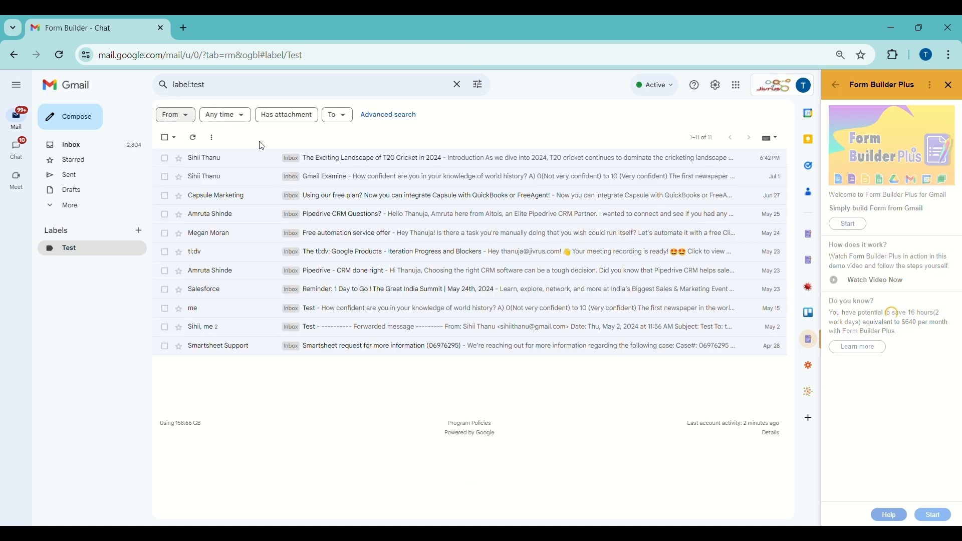
click(279, 157)
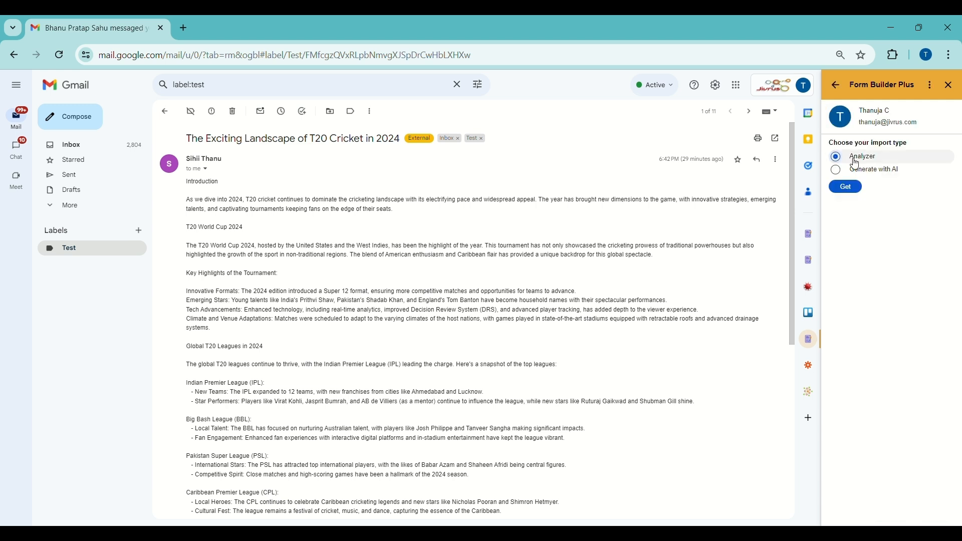
click(850, 188)
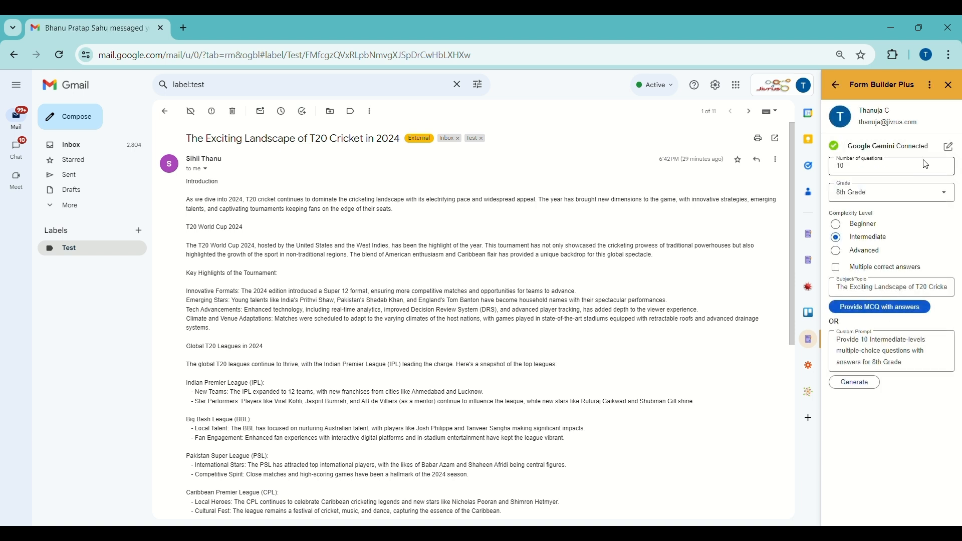
Step: Edit the AI connection to use Google Gemini with the models/gemini-1.0-pro model and save the AI settings
click(949, 149)
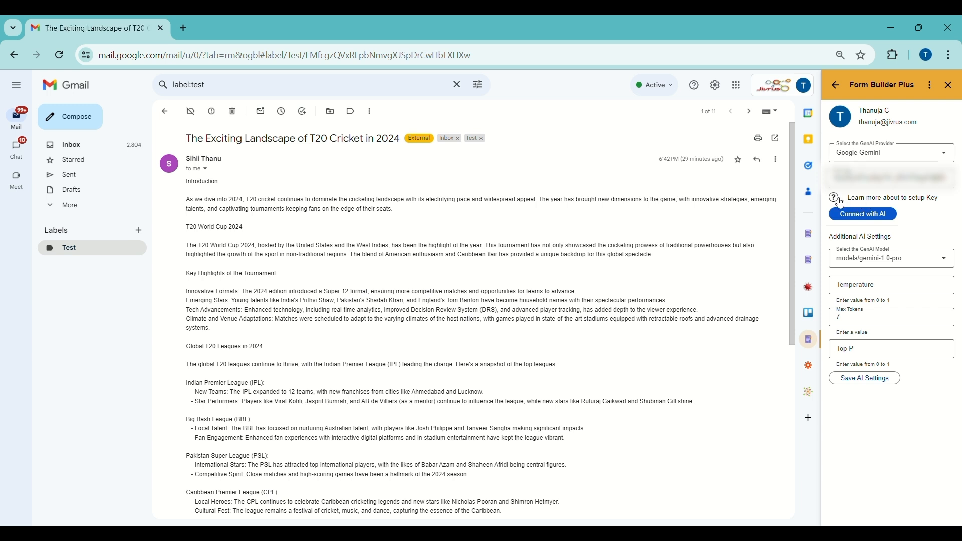
click(876, 162)
click(875, 174)
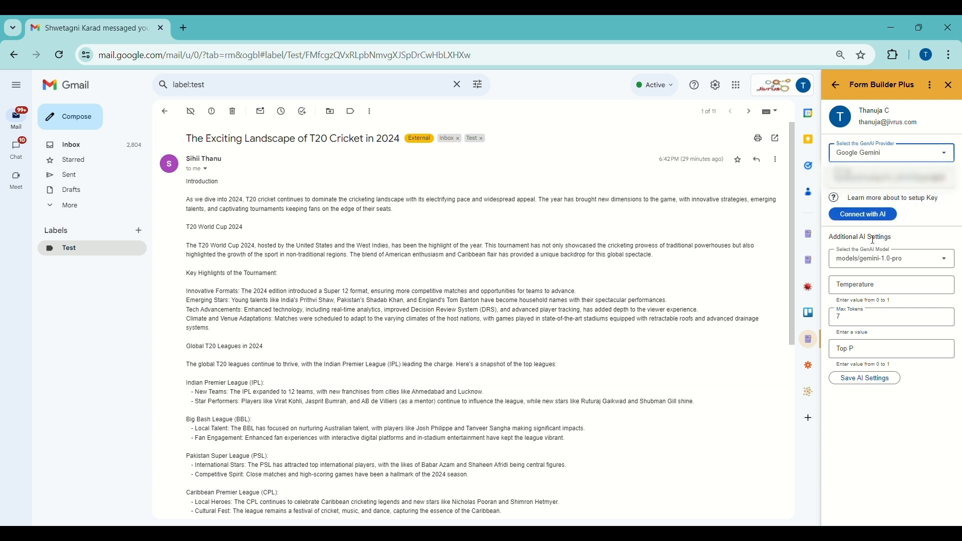
click(887, 264)
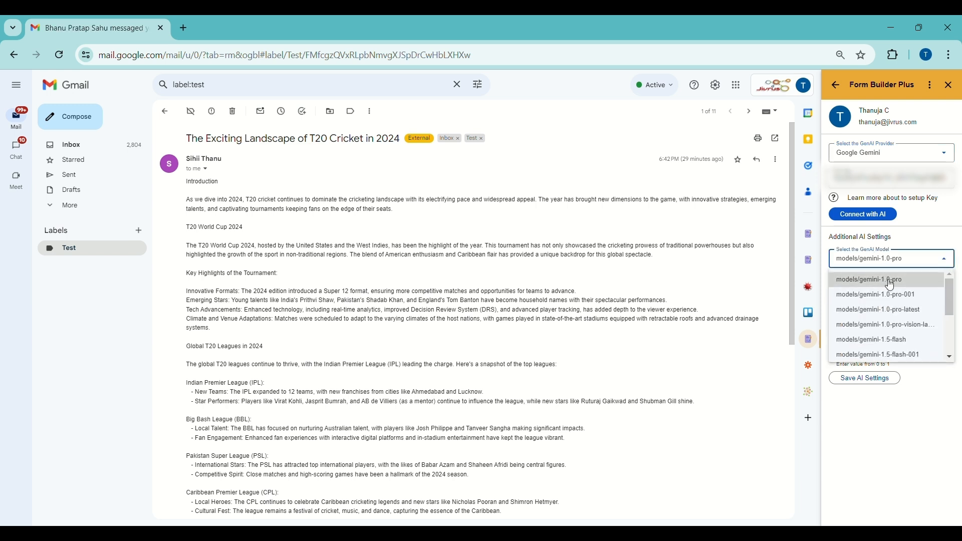
click(886, 281)
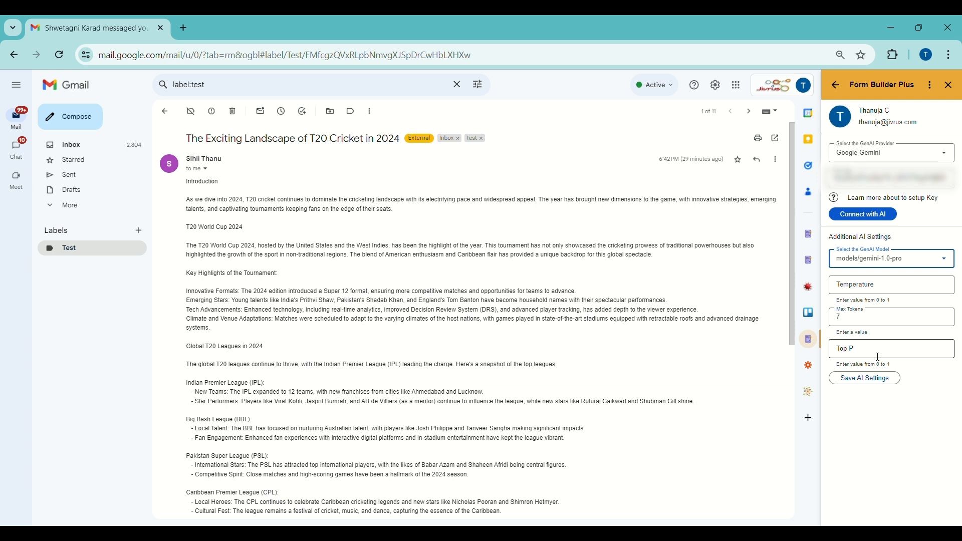
click(876, 382)
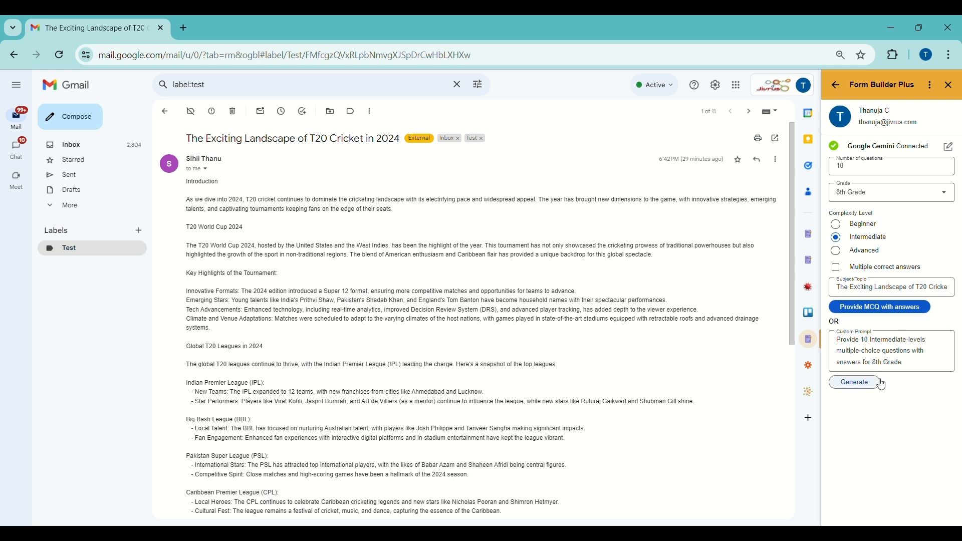
Step: Generate 10 Intermediate multiple-choice questions with answers for 8th Grade from the cricket email and expand the full question list
click(890, 310)
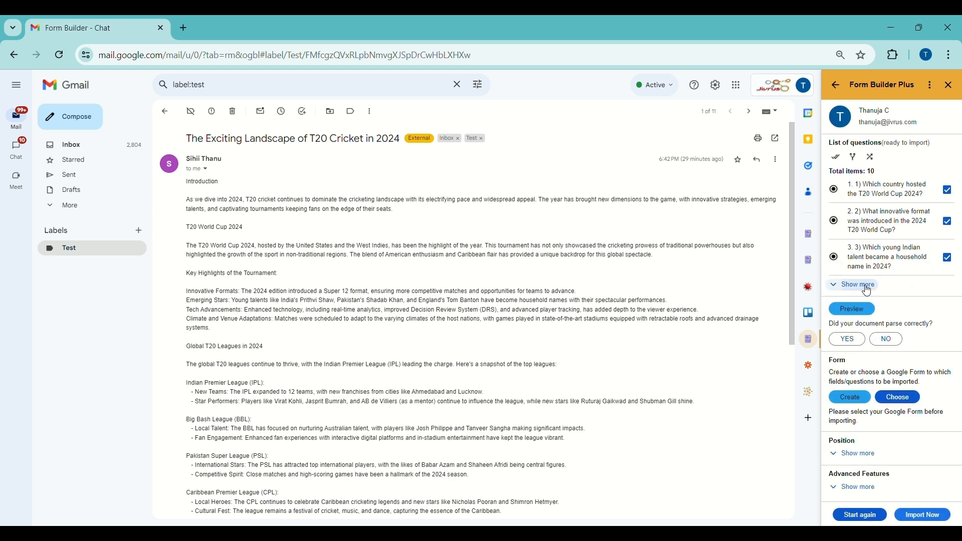
click(869, 288)
scroll(866, 289, down, 1)
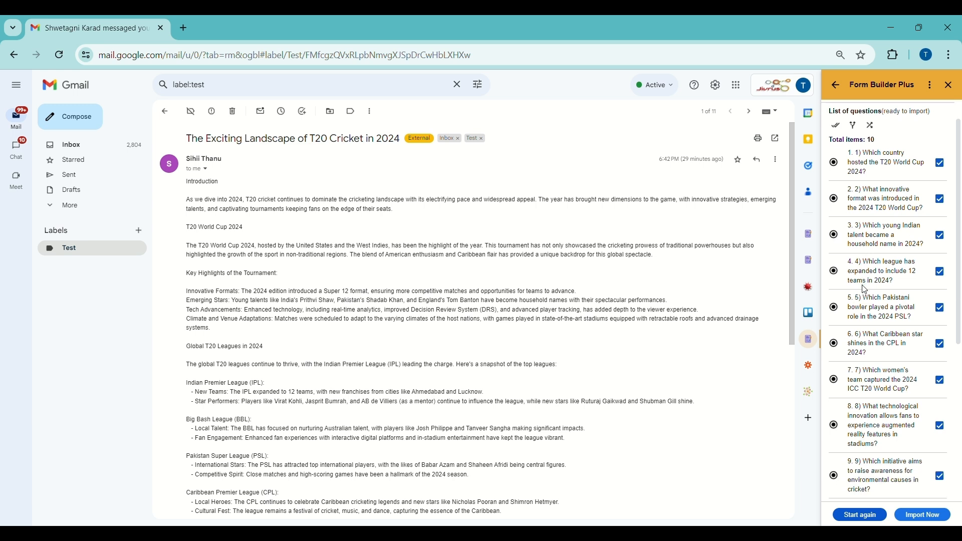
scroll(869, 291, down, 5)
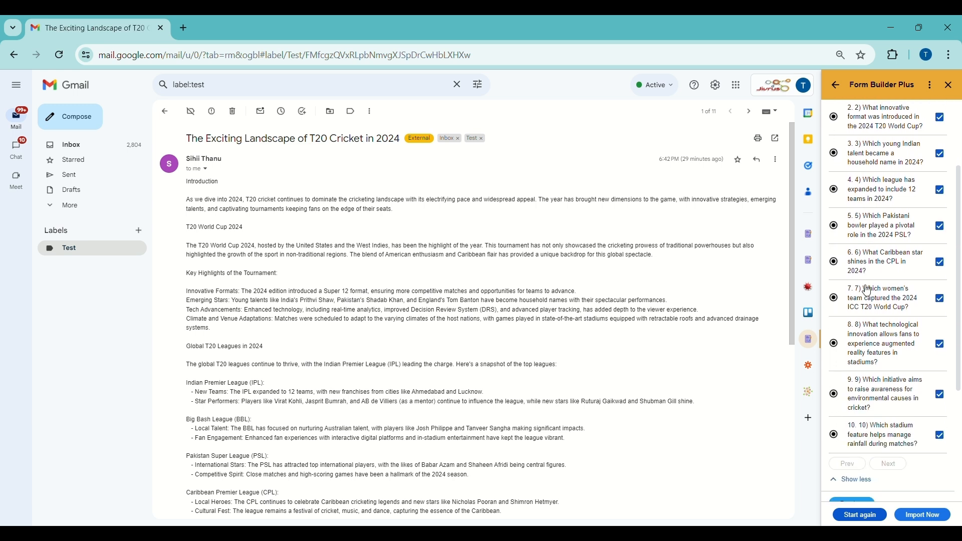
scroll(868, 290, down, 3)
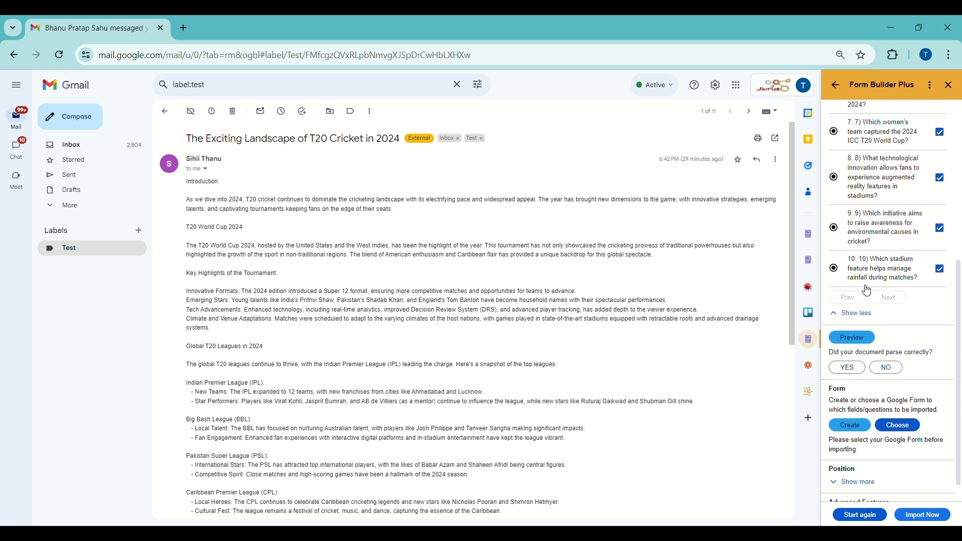
Step: Open the preview of the AI-generated cricket questions and read through all of them with their answers
click(854, 337)
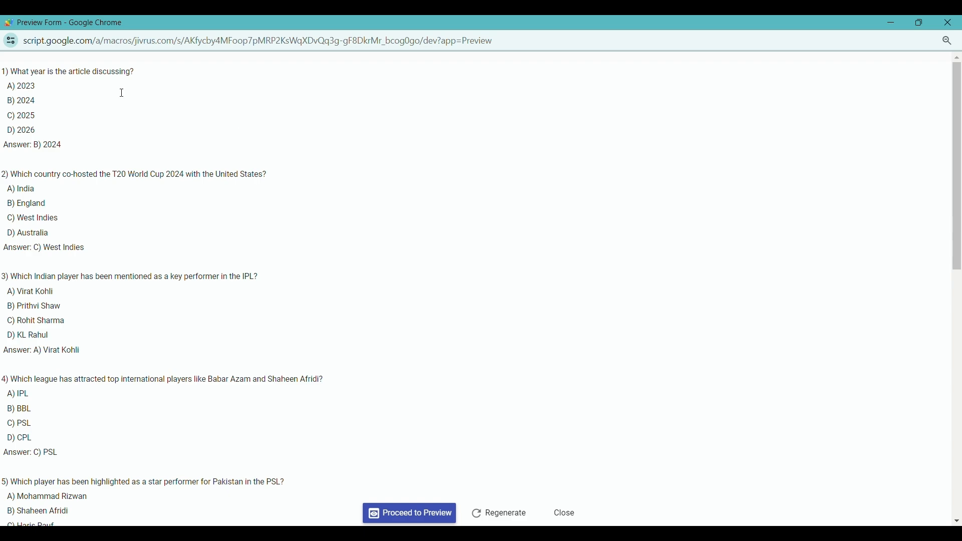
scroll(148, 191, down, 3)
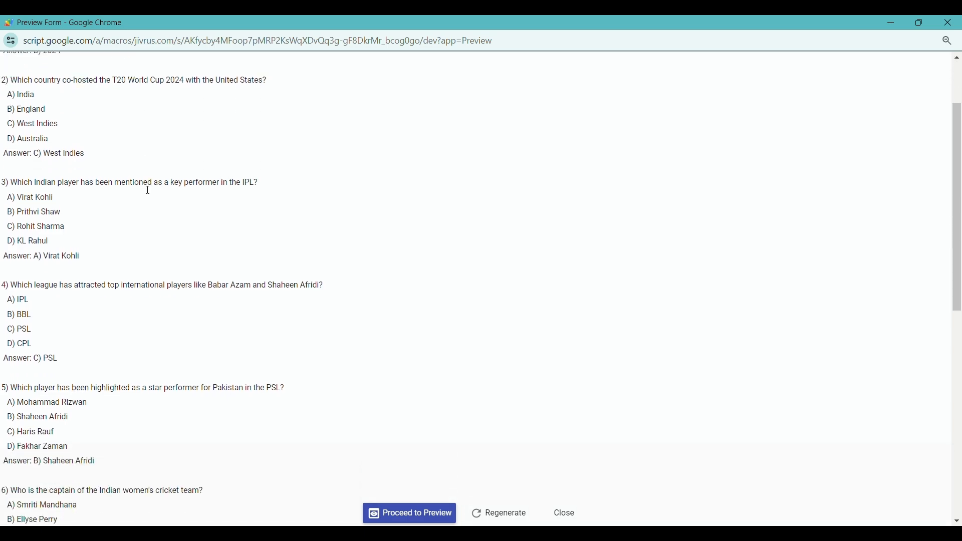
scroll(147, 226, down, 6)
scroll(152, 249, down, 2)
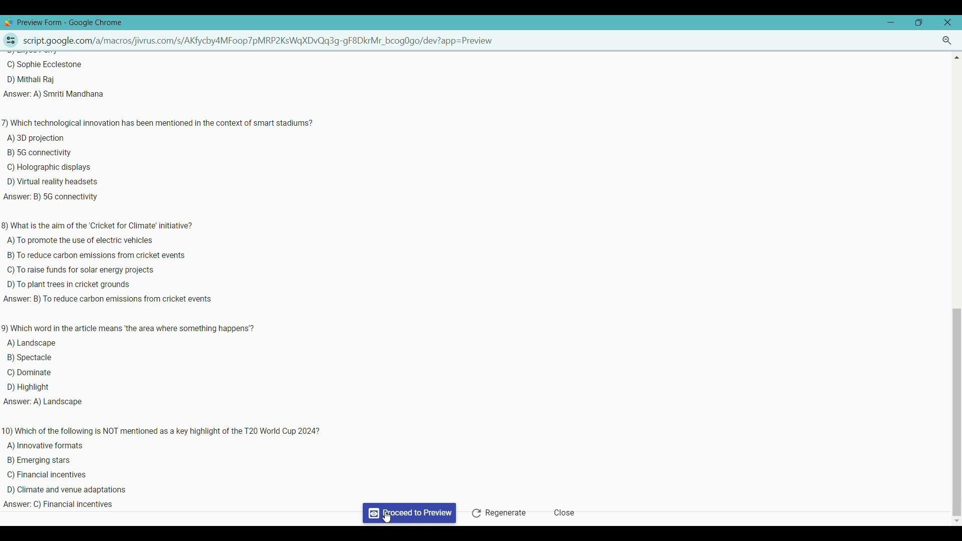
Step: Proceed to the visual form preview, check all the generated questions with their marked answers, and confirm the changes
click(427, 514)
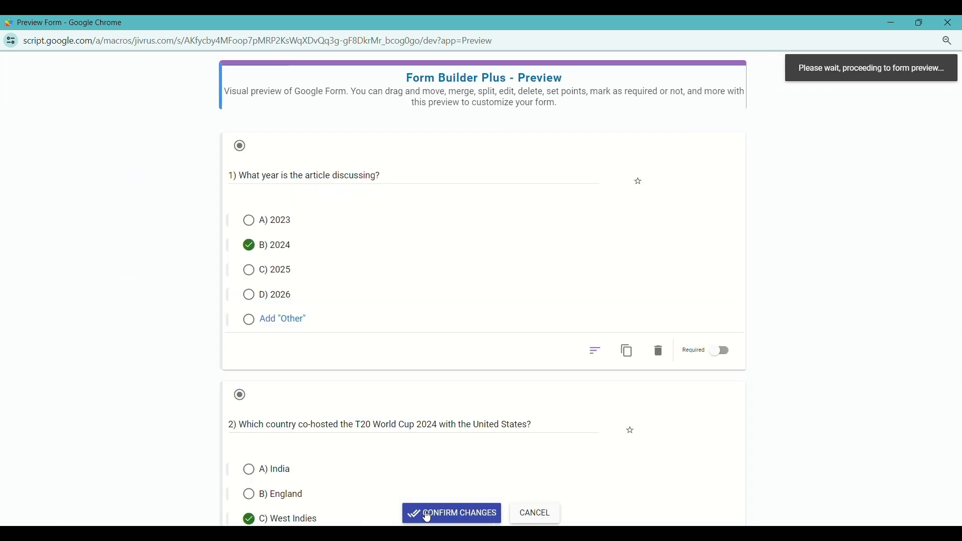
scroll(337, 299, down, 2)
scroll(341, 299, down, 5)
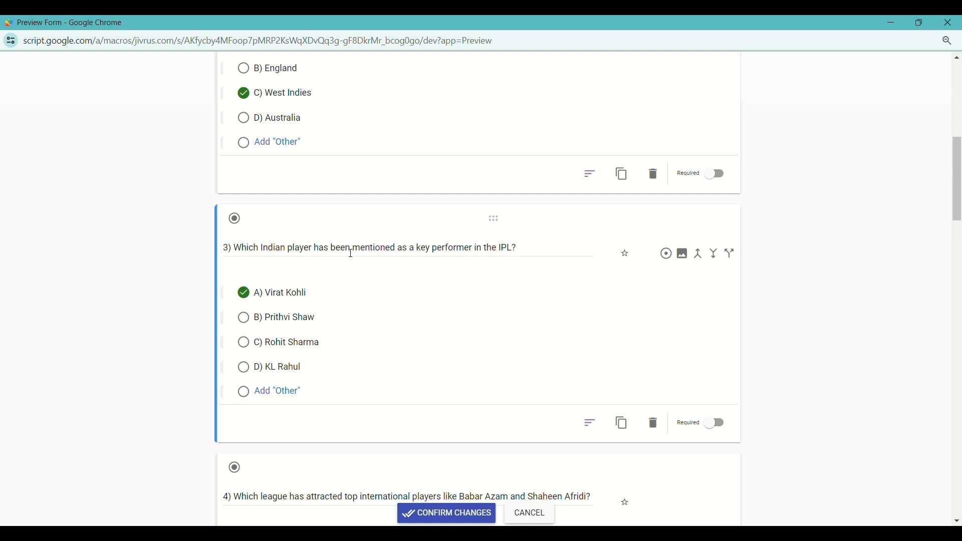
scroll(434, 351, down, 20)
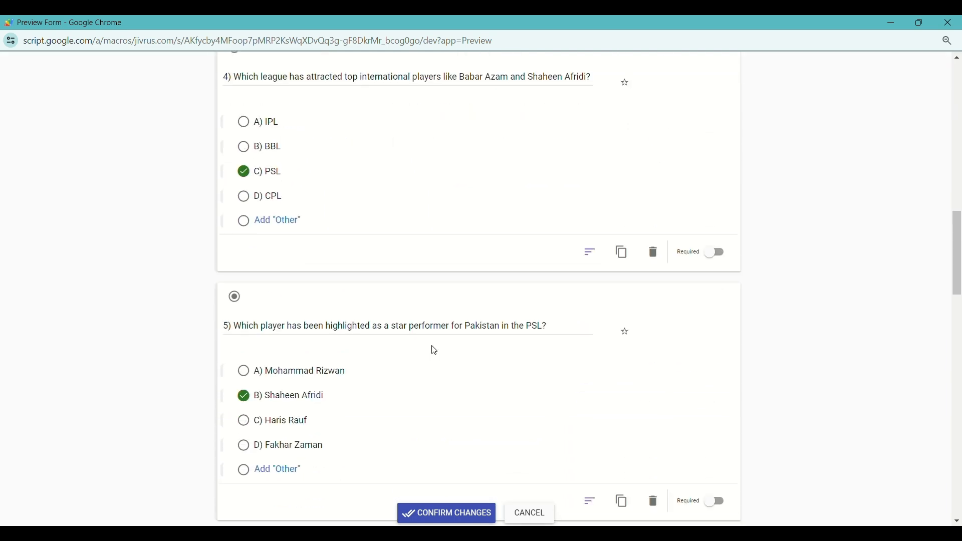
scroll(435, 351, down, 6)
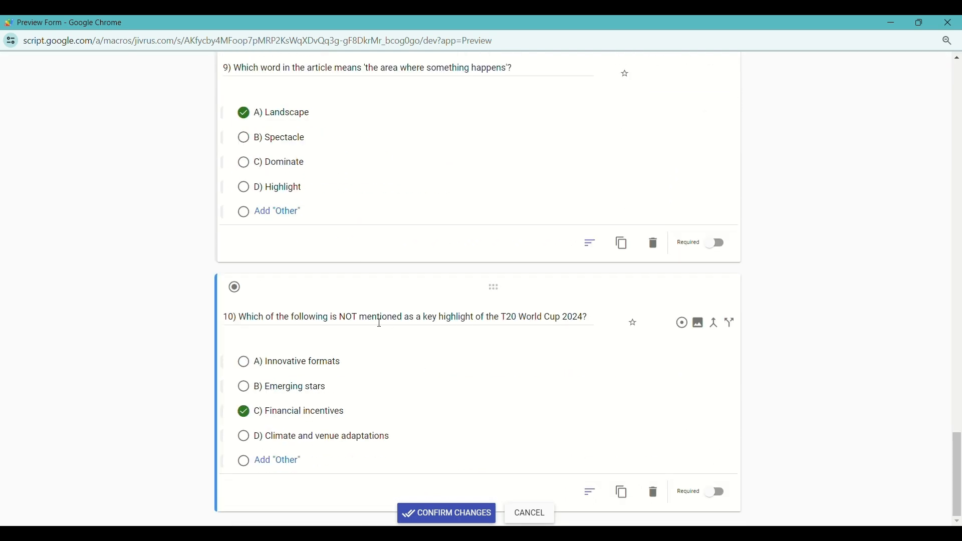
click(469, 514)
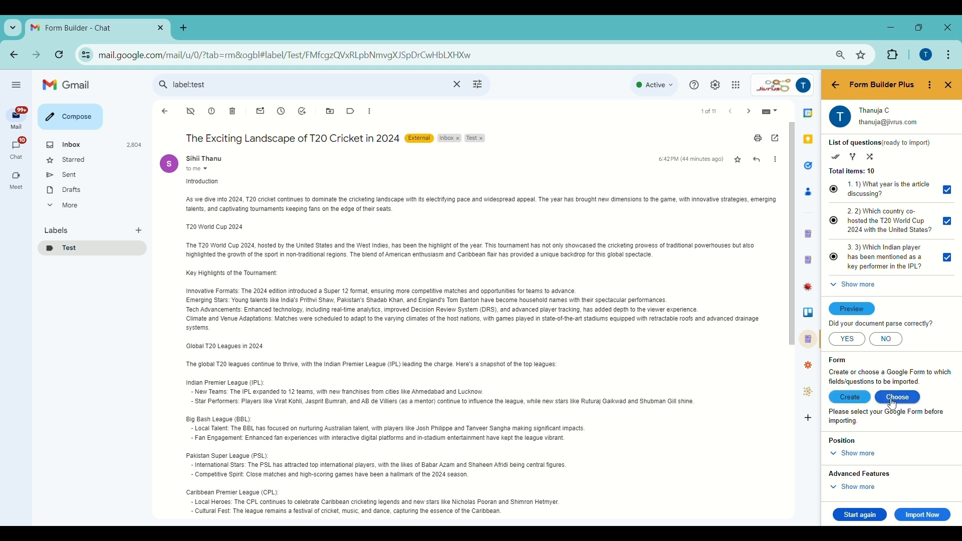
Step: Create a new Google Form named "Landscape of T20 Cricket in 2024" as the import destination
click(857, 400)
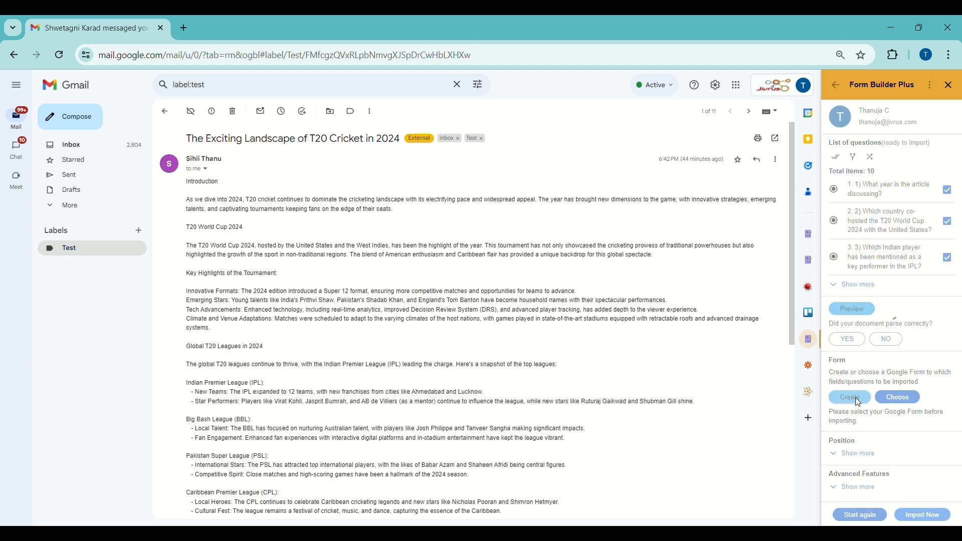
triple_click(892, 128)
text(Landscape of T20 Cricket in 2024)
click(847, 157)
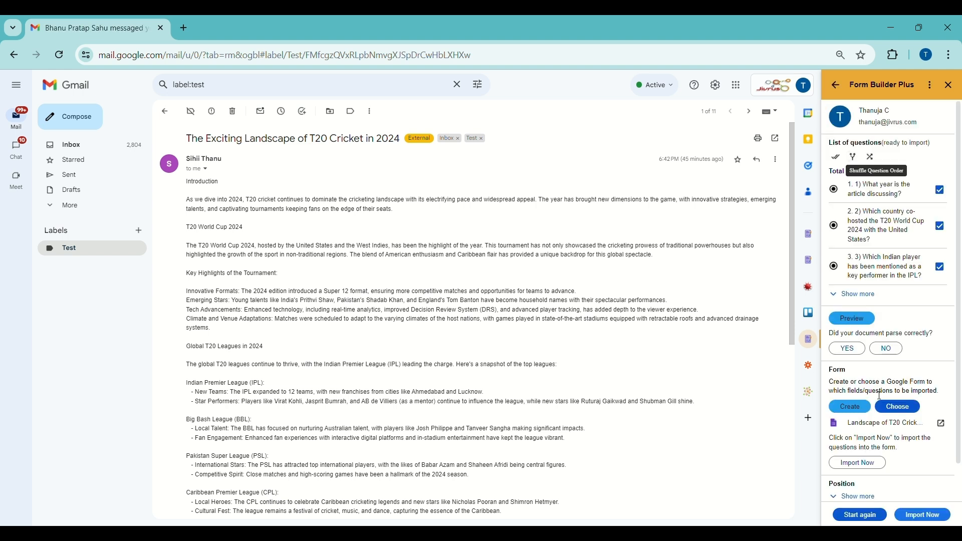
Step: Import the 10 generated cricket questions into the new form and open the finished Google Form
scroll(883, 406, down, 1)
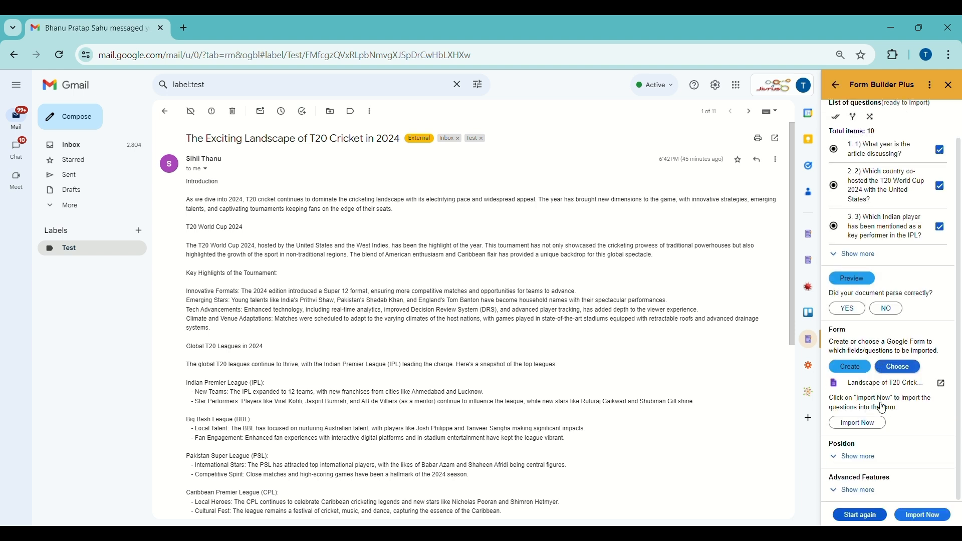
click(872, 427)
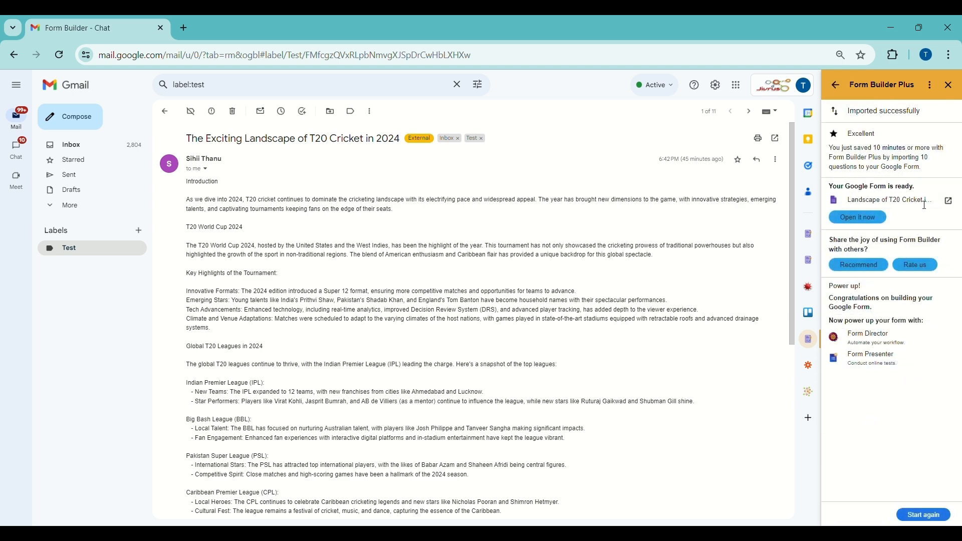
click(874, 225)
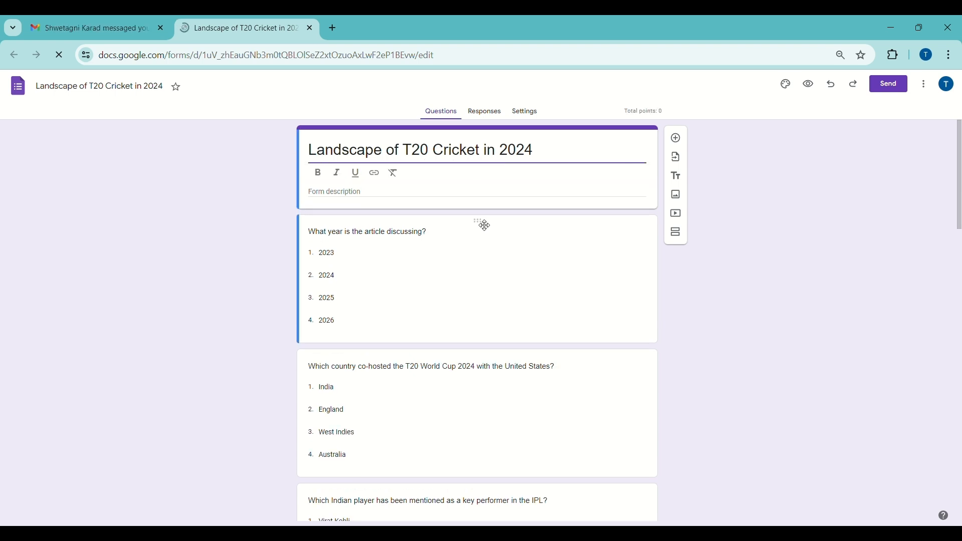
Step: Examine the imported questions and the marked correct answers of several of them in the form, and reload the form page
scroll(481, 223, down, 4)
scroll(471, 340, down, 2)
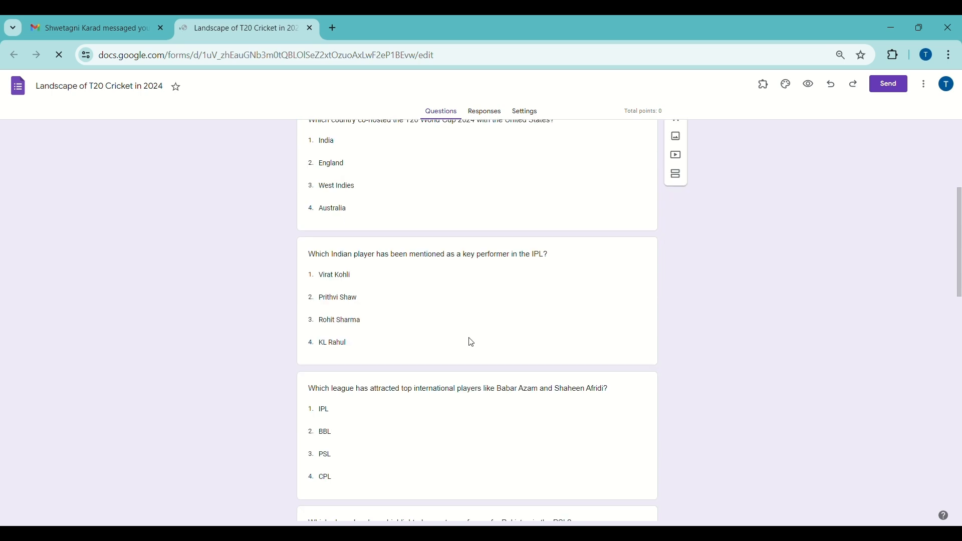
scroll(475, 344, down, 15)
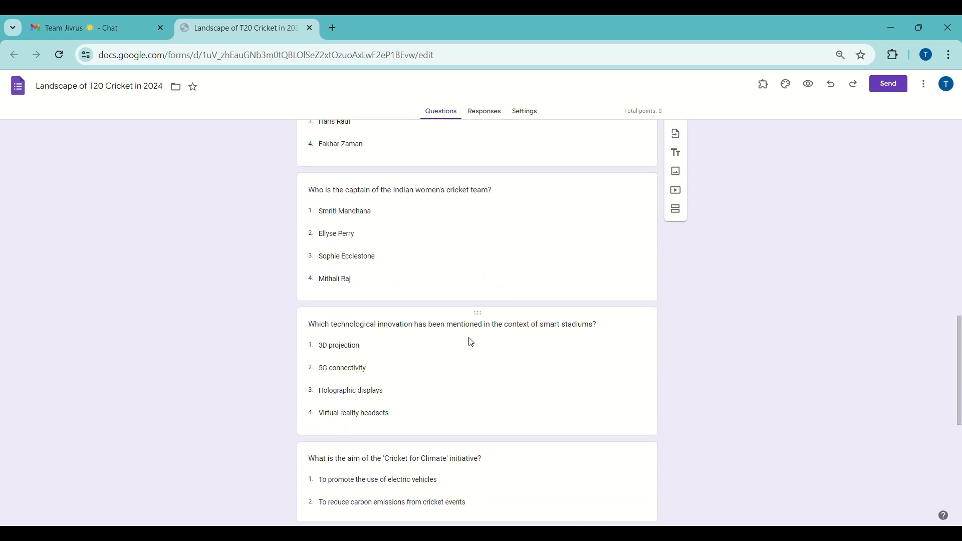
click(444, 416)
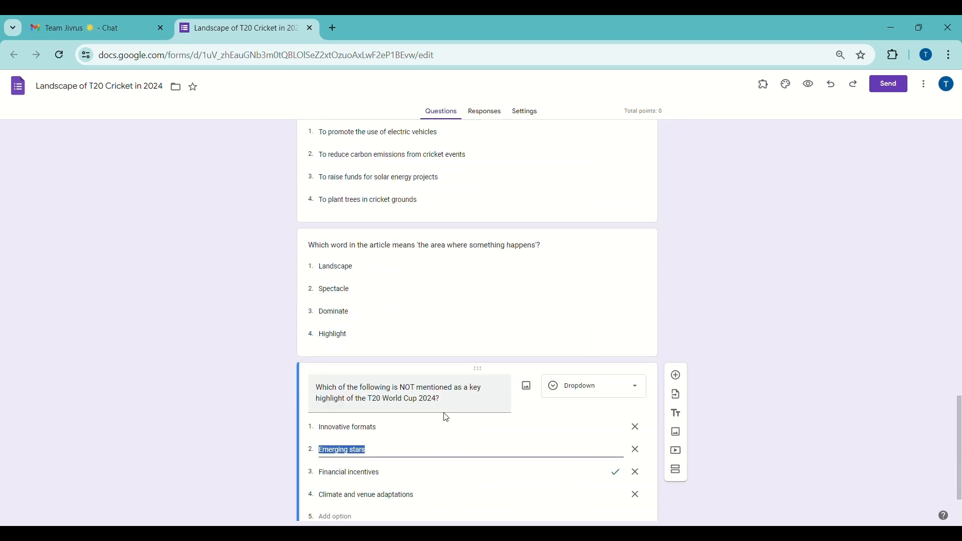
scroll(595, 384, up, 2)
click(526, 357)
scroll(613, 322, up, 5)
click(612, 334)
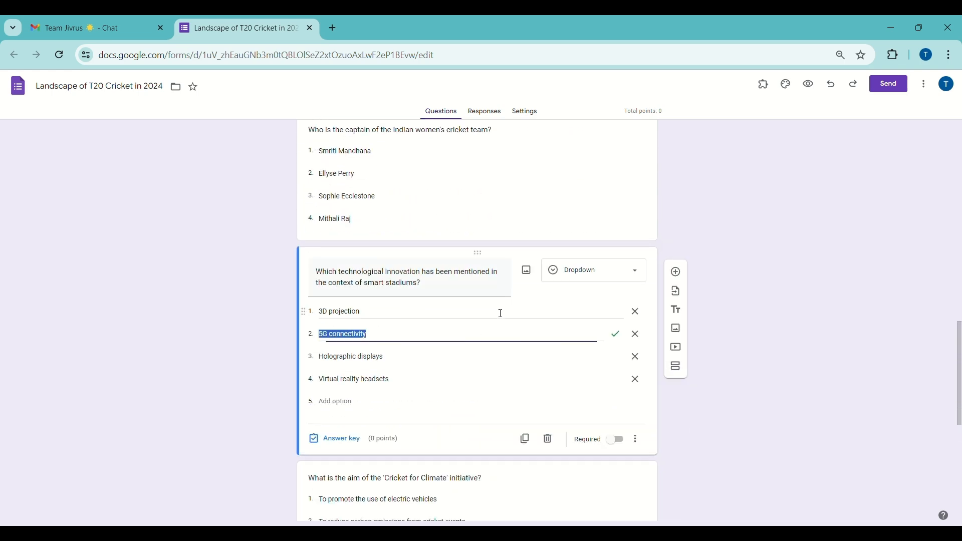
scroll(523, 300, up, 5)
scroll(523, 300, up, 10)
click(563, 307)
key(F5)
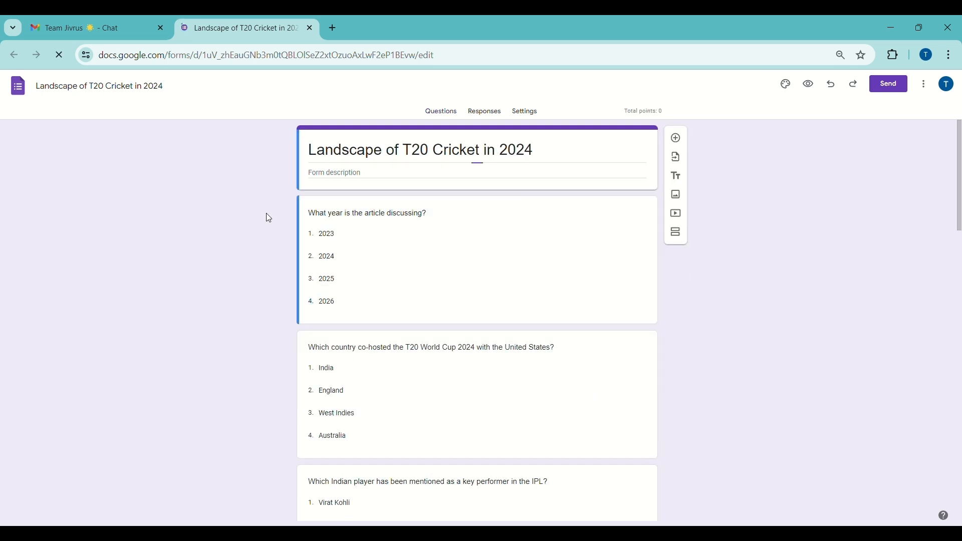